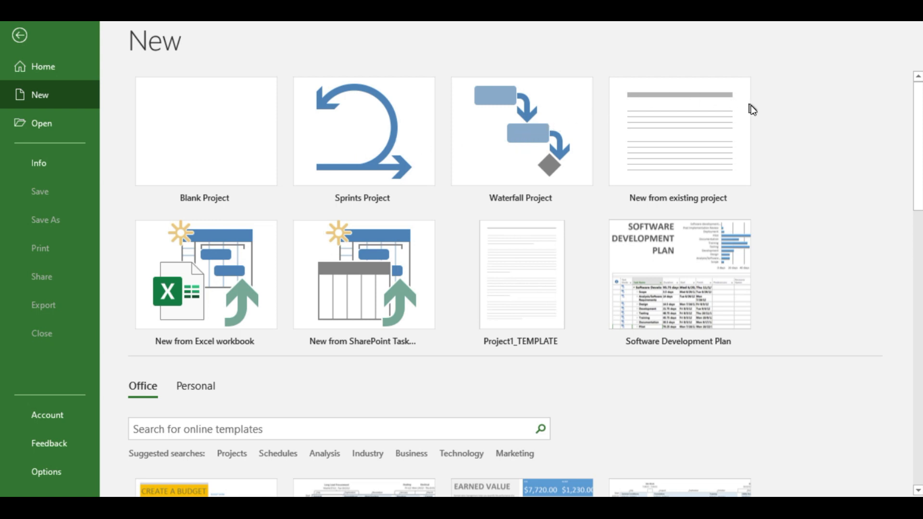
Create a new blank project and select the first task name cell in the Gantt chart table.
left_click(230, 146)
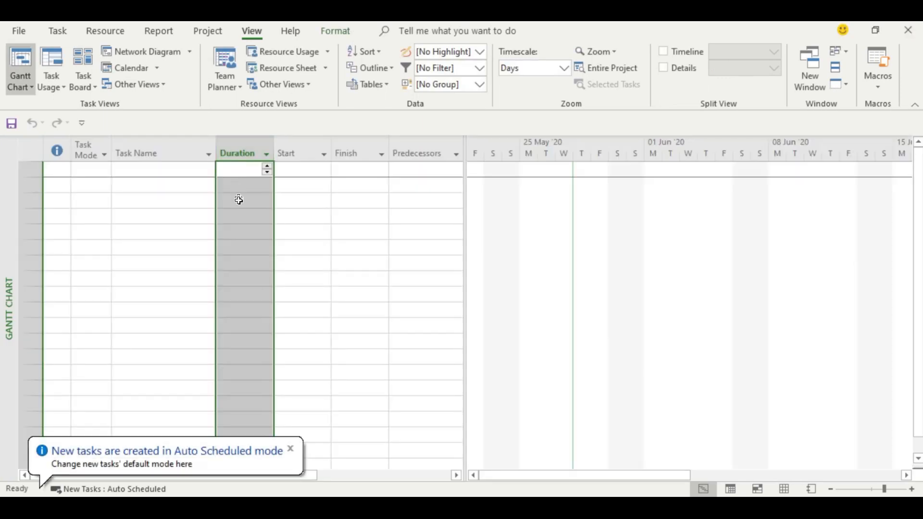
left_click(303, 242)
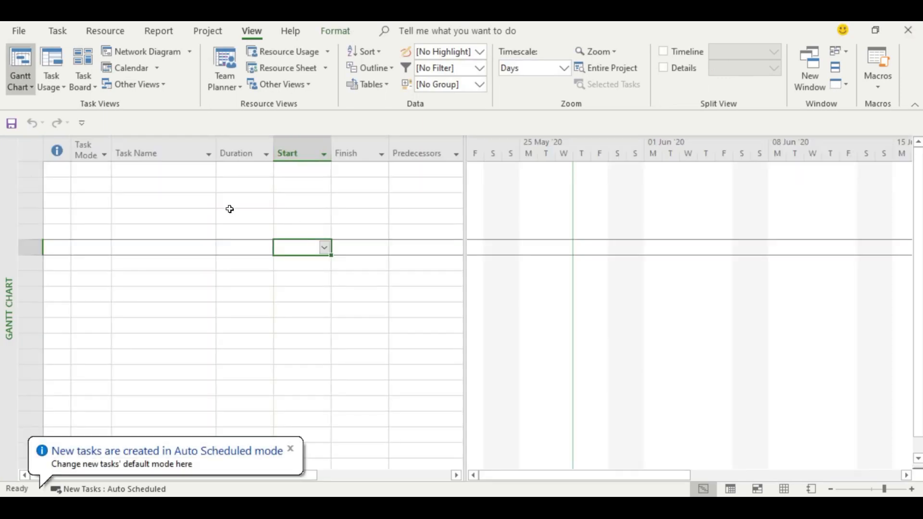
left_click(181, 172)
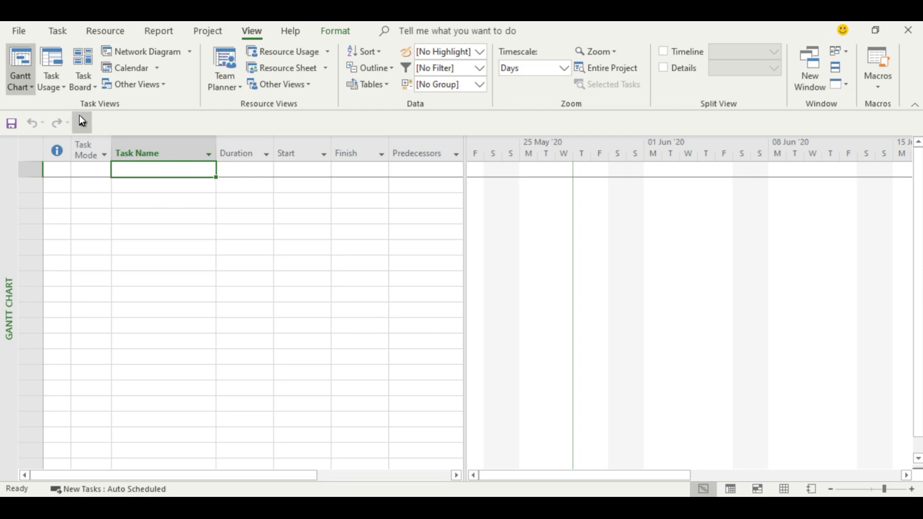
Examine the project's scheduling options, including hours per day, hours per week, days per month and default task type.
left_click(21, 28)
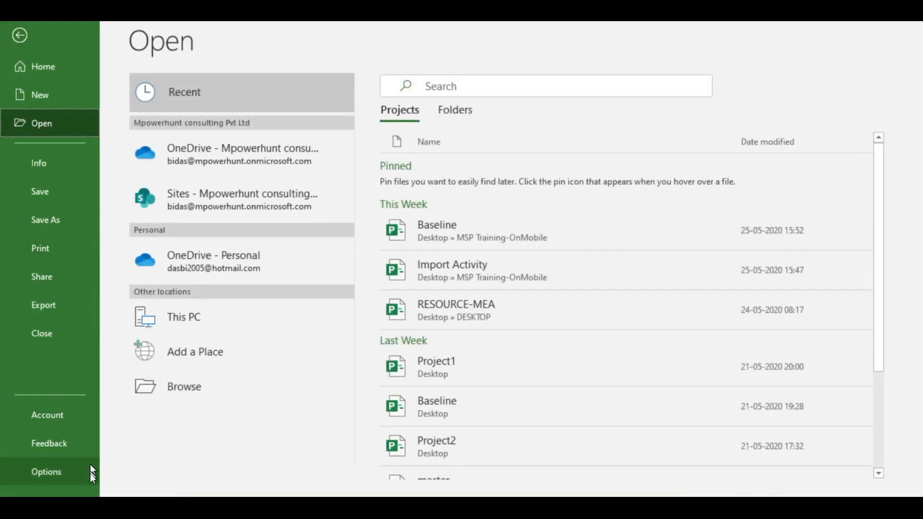
left_click(59, 475)
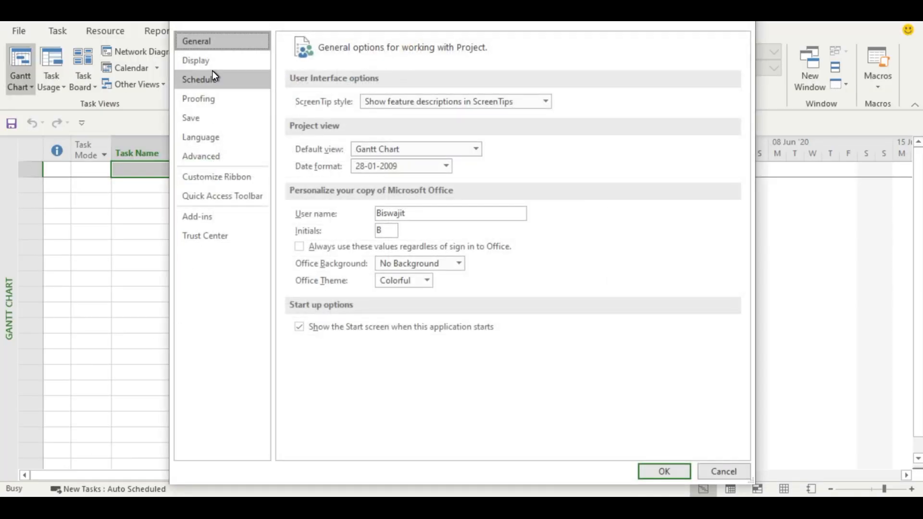
left_click(215, 80)
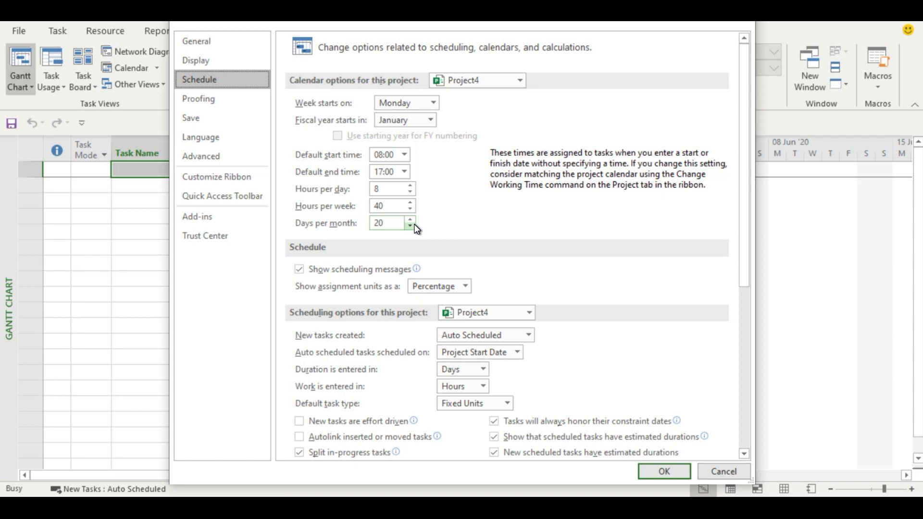
left_click(649, 467)
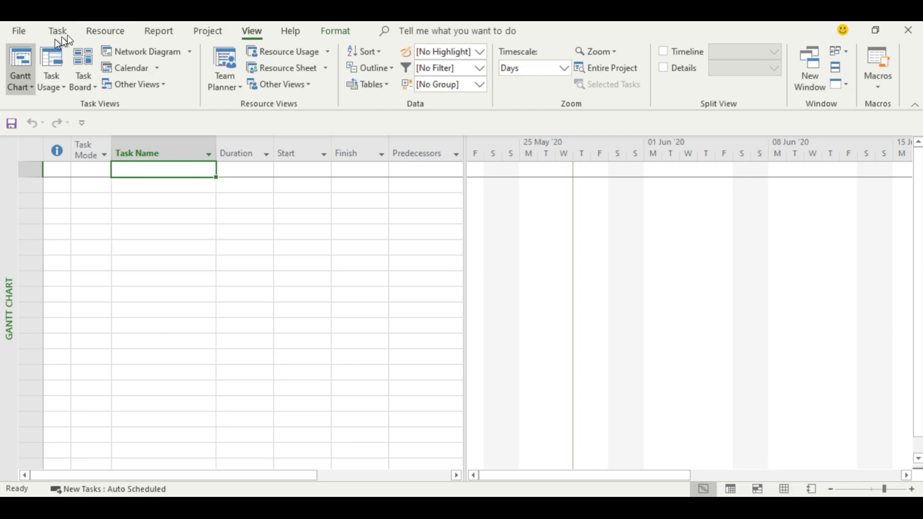
Add a resource named Developer in the first row of the Resource Sheet.
left_click(284, 74)
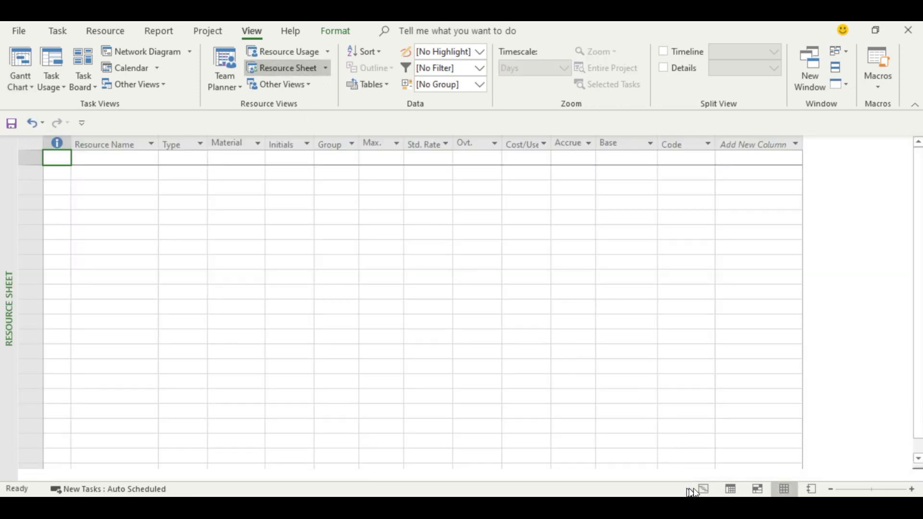
left_click(709, 487)
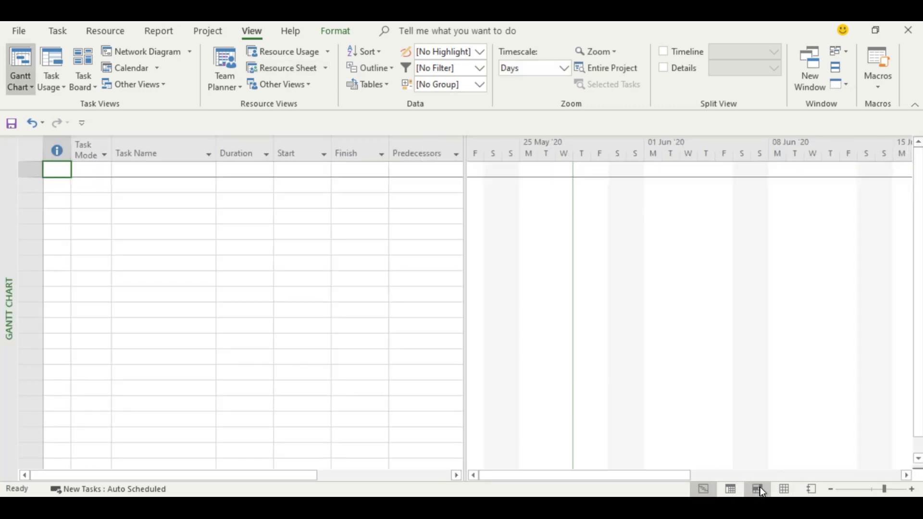
left_click(783, 490)
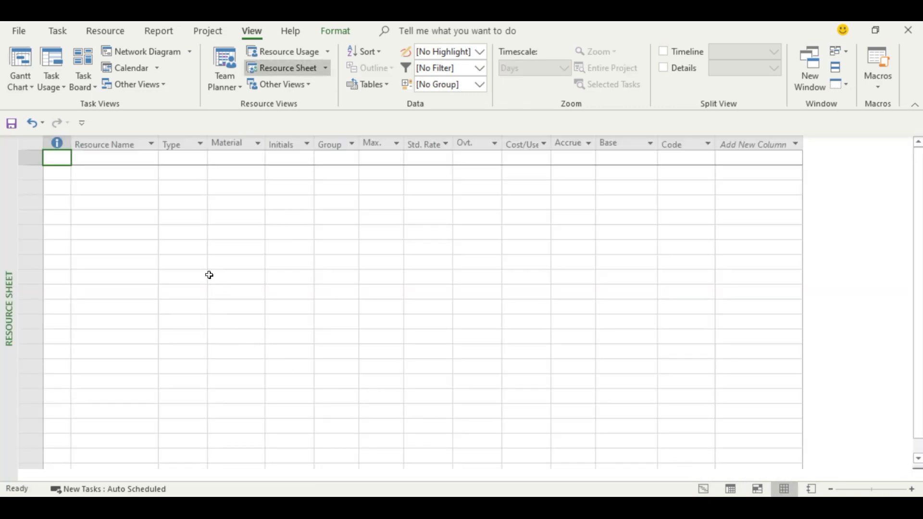
left_click(129, 161)
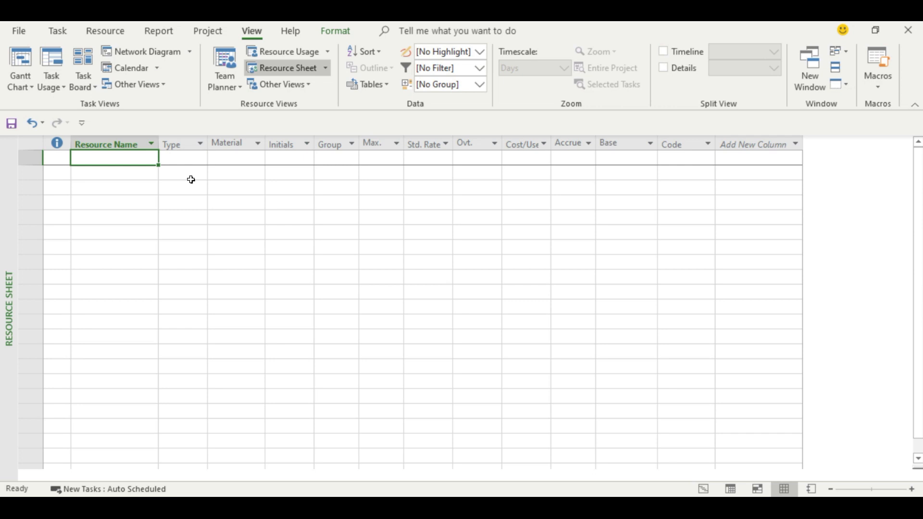
type("Deve")
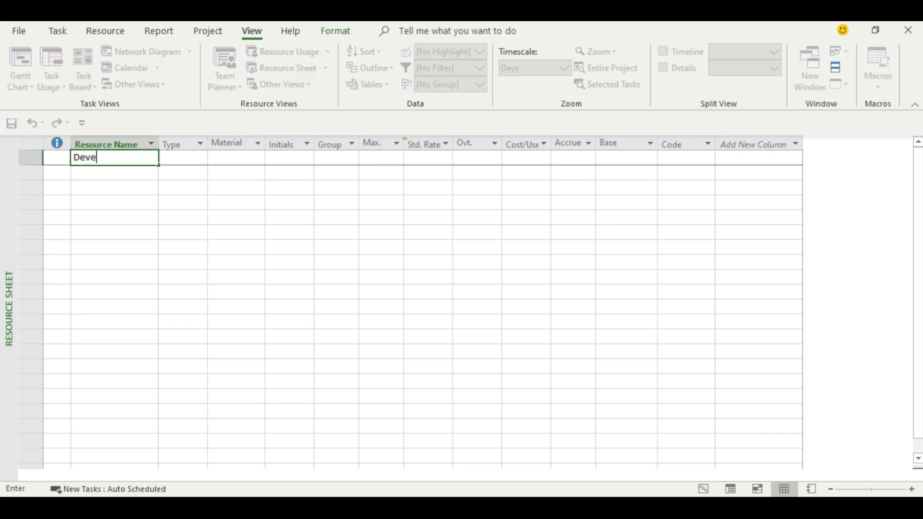
type("loper")
key("Return")
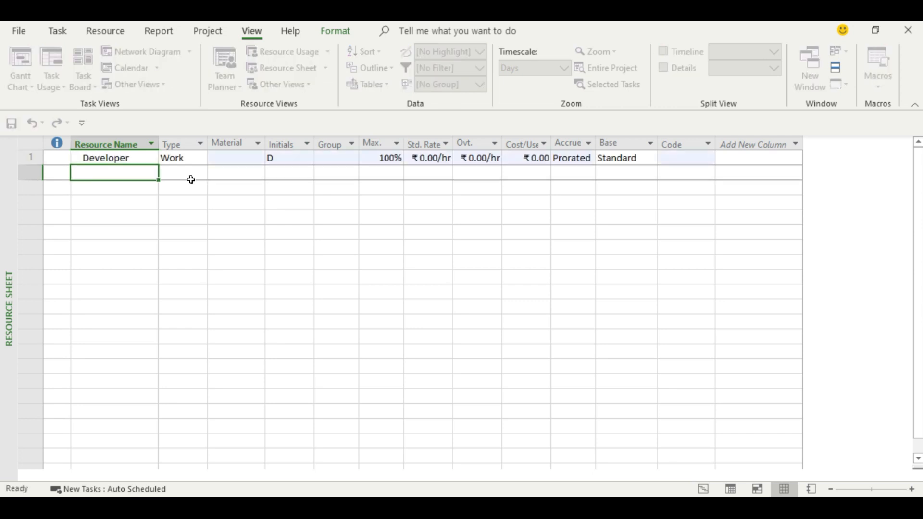
Set the Developer's standard rate to ₹1,000 per hour and overtime rate to ₹1,500 per hour, widening the rate columns to fit.
key("Tab")
key("Tab")
key("Tab")
key("Tab")
key("Tab")
key("Tab")
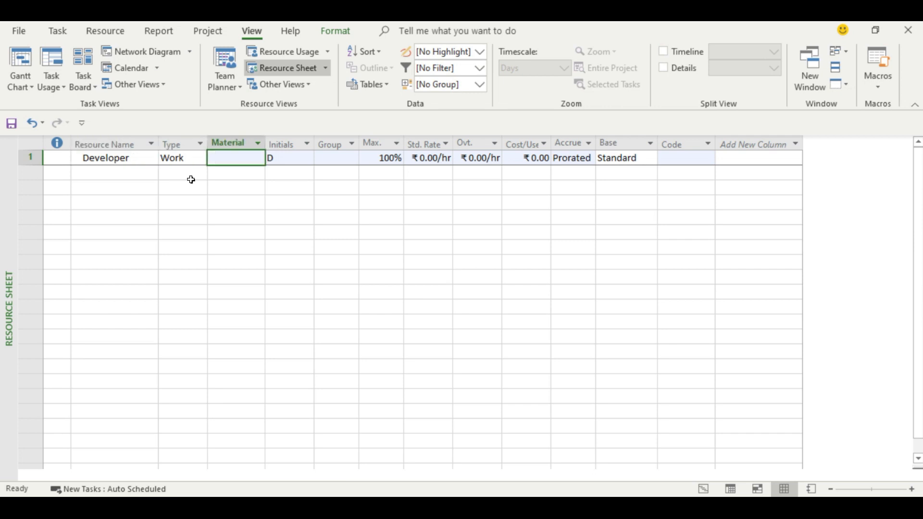
type("1000")
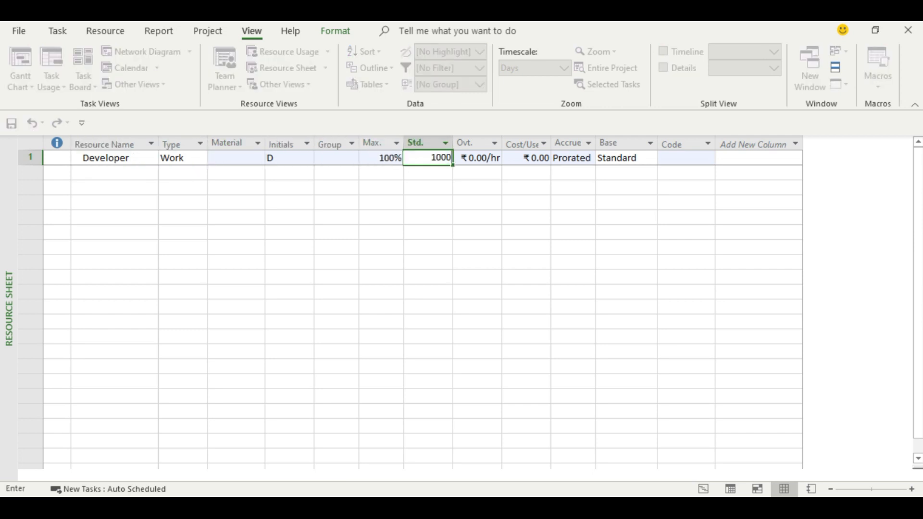
key("Tab")
type("1500")
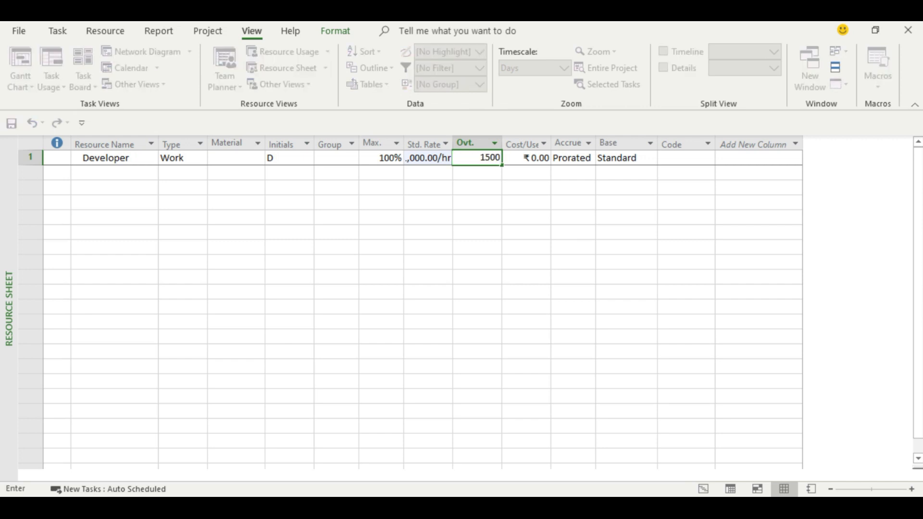
key("Return")
left_click_drag(456, 143, 524, 145)
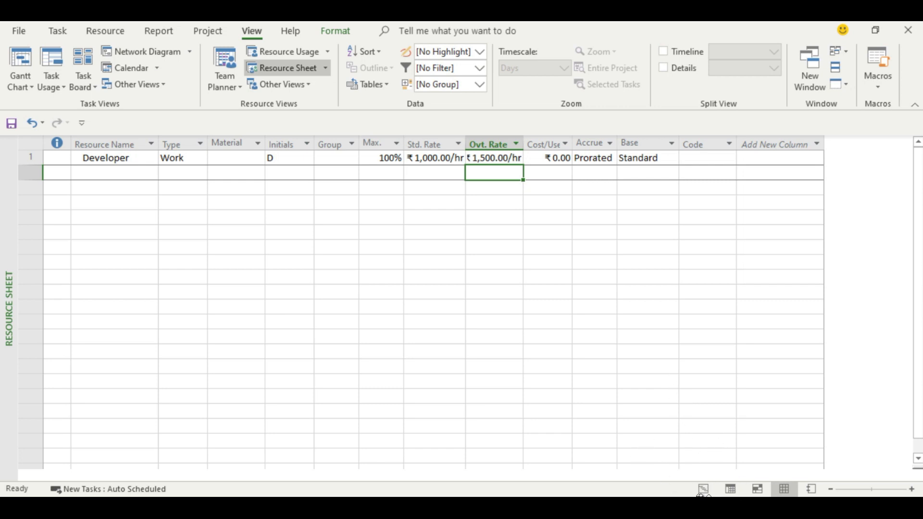
Extend the Gantt chart table to include Resource Names and add a first task named "Task for development".
left_click(703, 489)
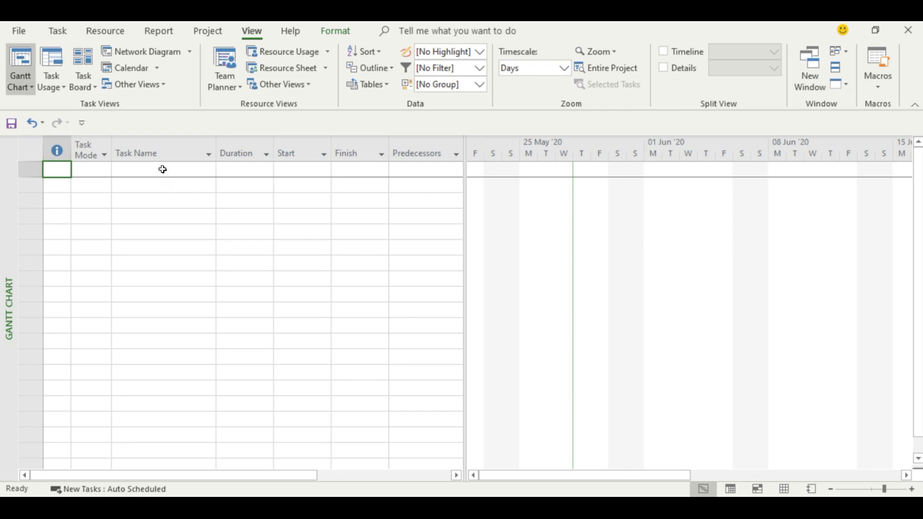
left_click_drag(467, 198, 533, 200)
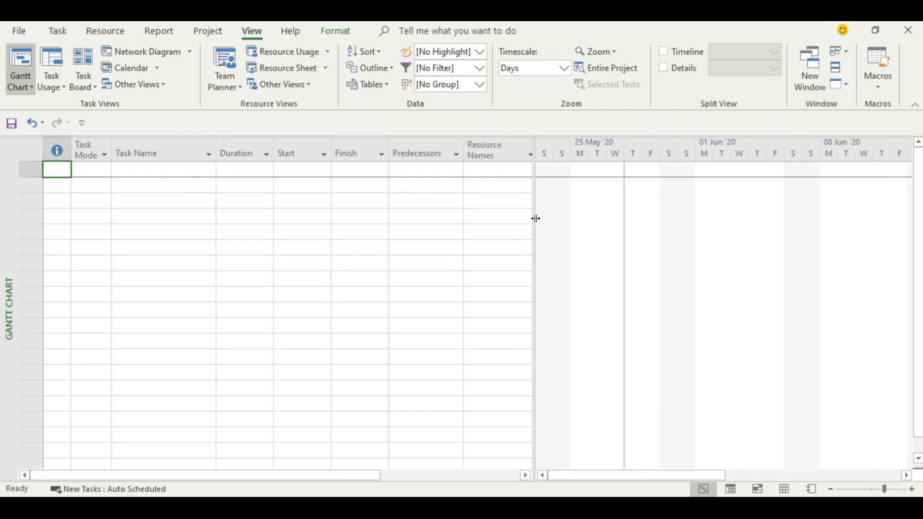
left_click(168, 172)
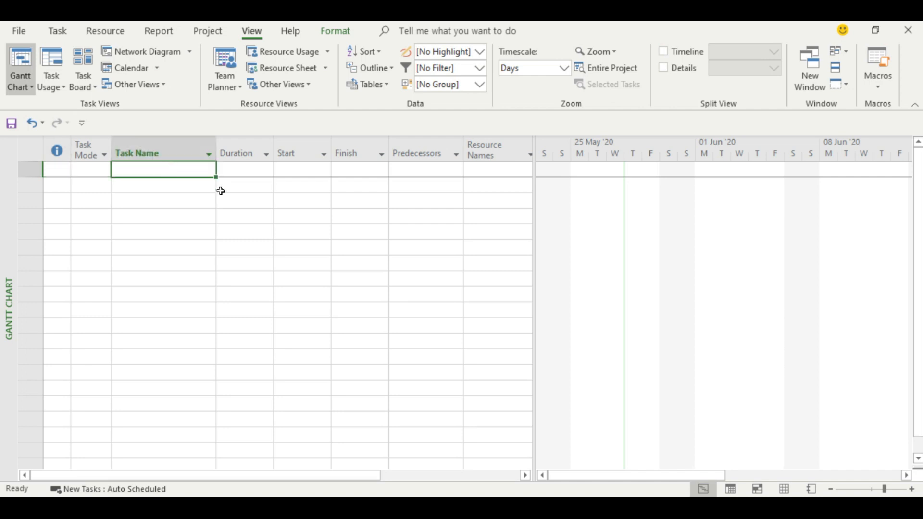
type("Task for ")
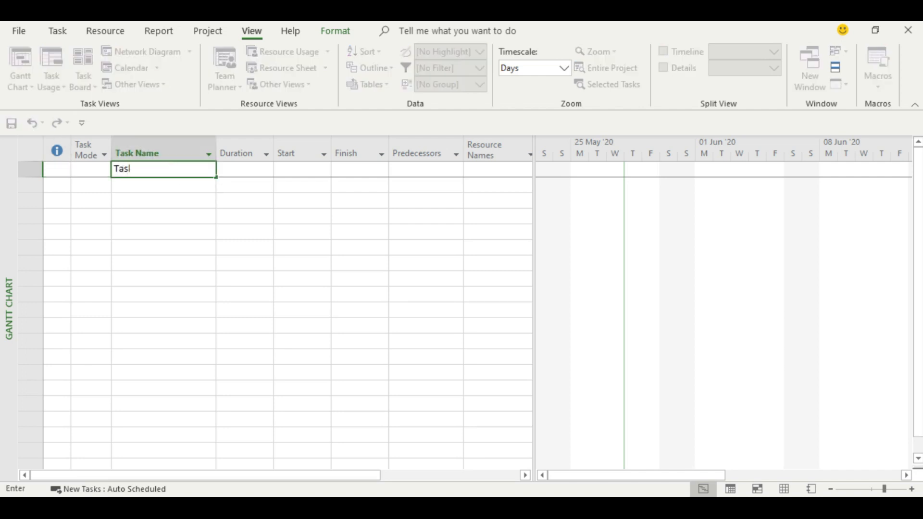
type("development")
key("Return")
Set the duration of "Task for development" to 5 days.
left_click(216, 189)
key("Tab")
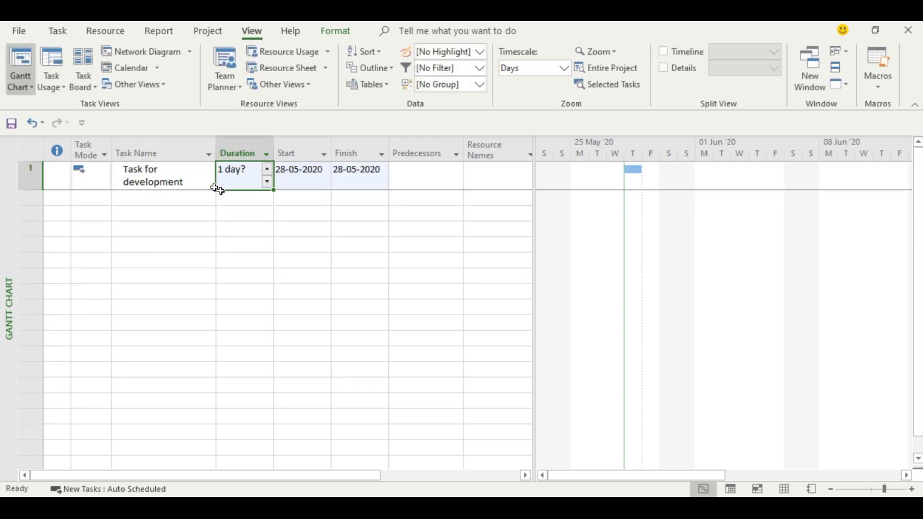
type("5d")
key("Return")
left_click(220, 189)
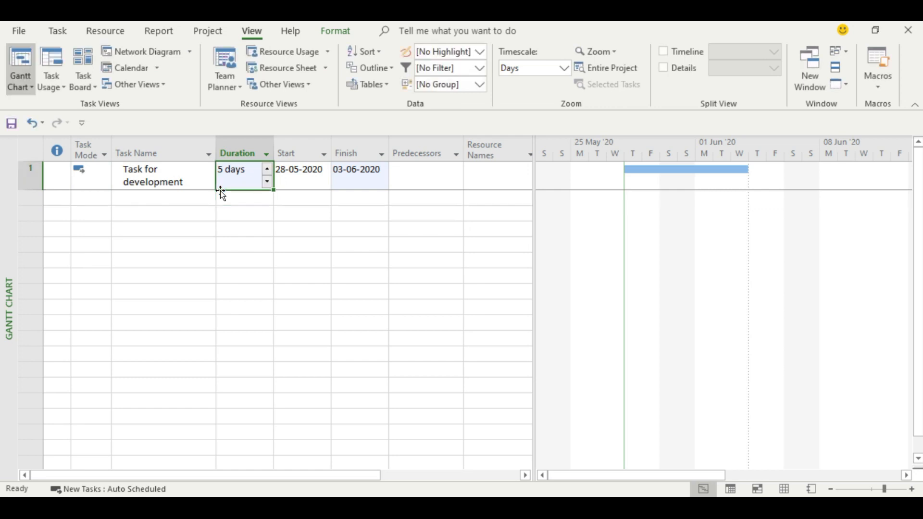
key("Tab")
key("Tab")
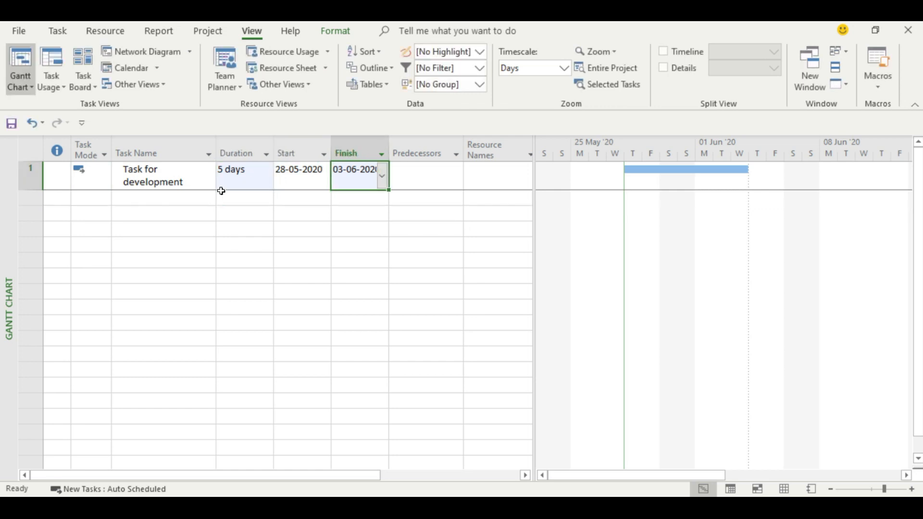
Insert a Work column before Duration and a Cost column before Work in the task table.
right_click(252, 142)
left_click(295, 261)
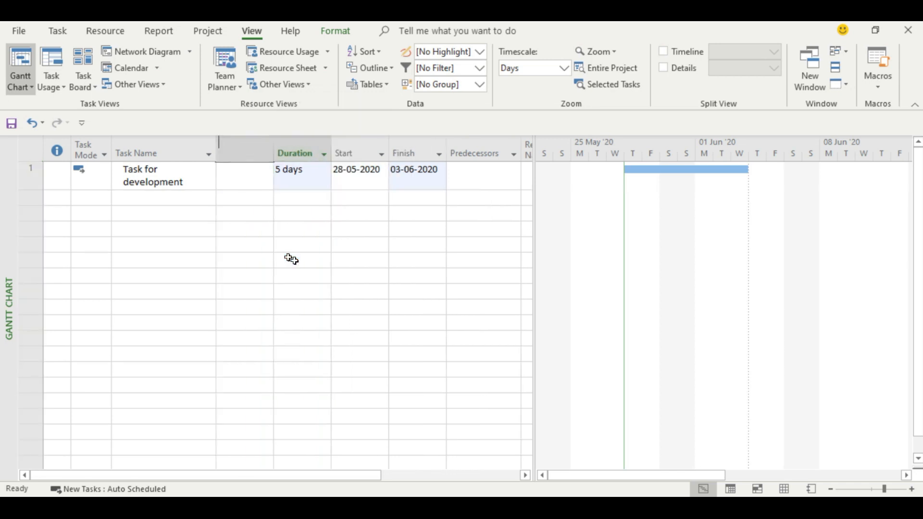
type("work")
key("Return")
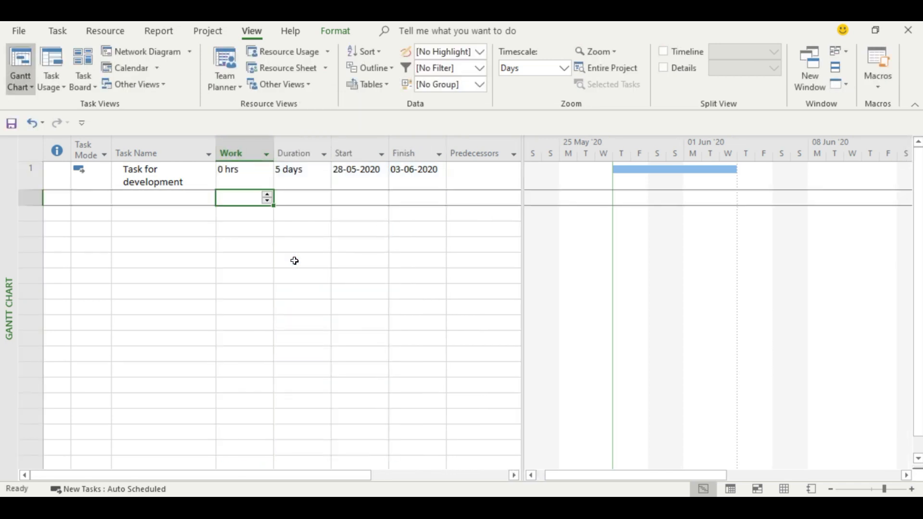
right_click(258, 149)
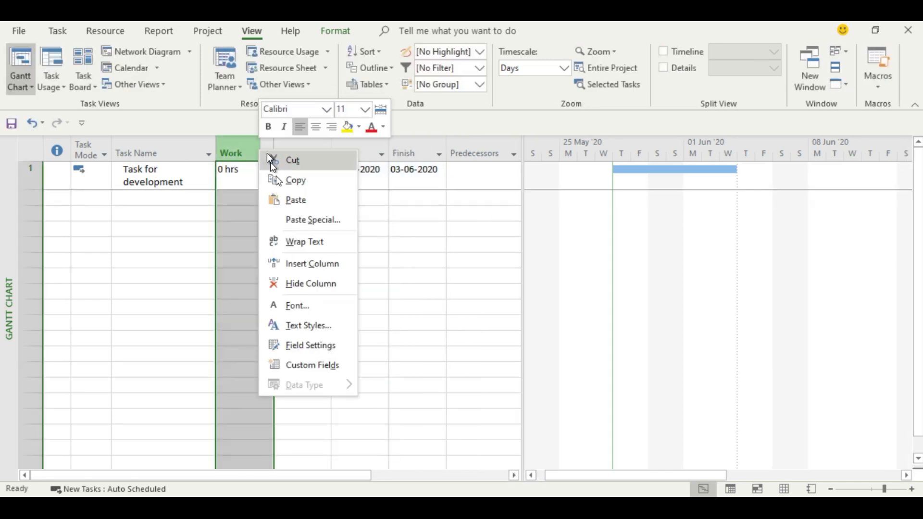
left_click(286, 264)
type("cost")
key("Return")
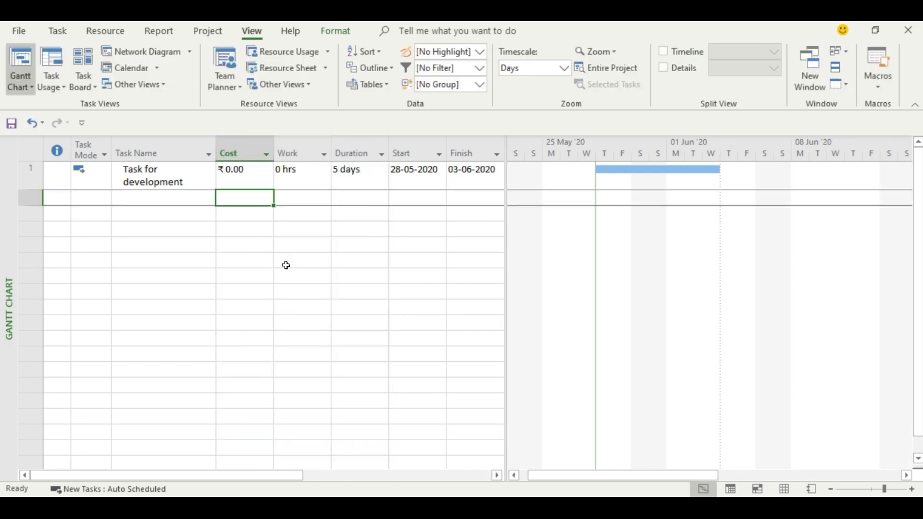
Widen the task table, collapse the Predecessors column and assign the Developer resource to "Task for development".
left_click_drag(505, 205, 615, 212)
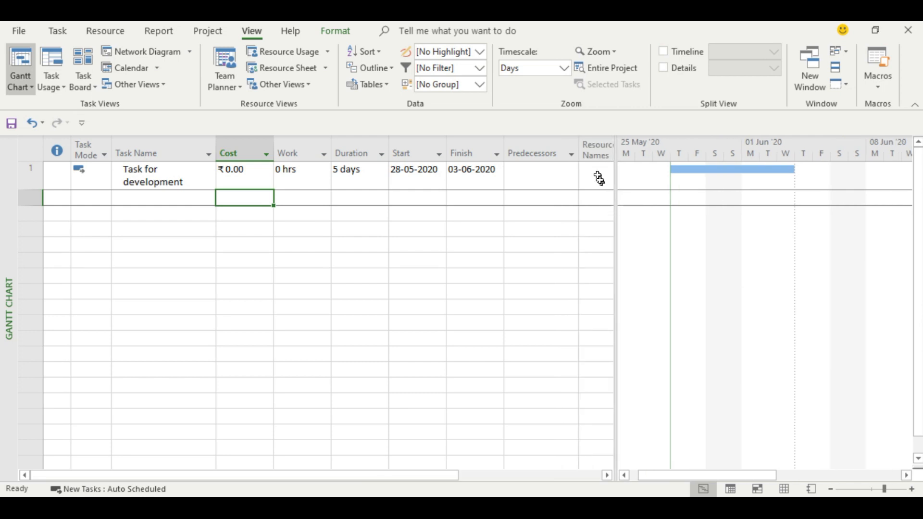
left_click_drag(579, 146, 503, 148)
left_click(554, 172)
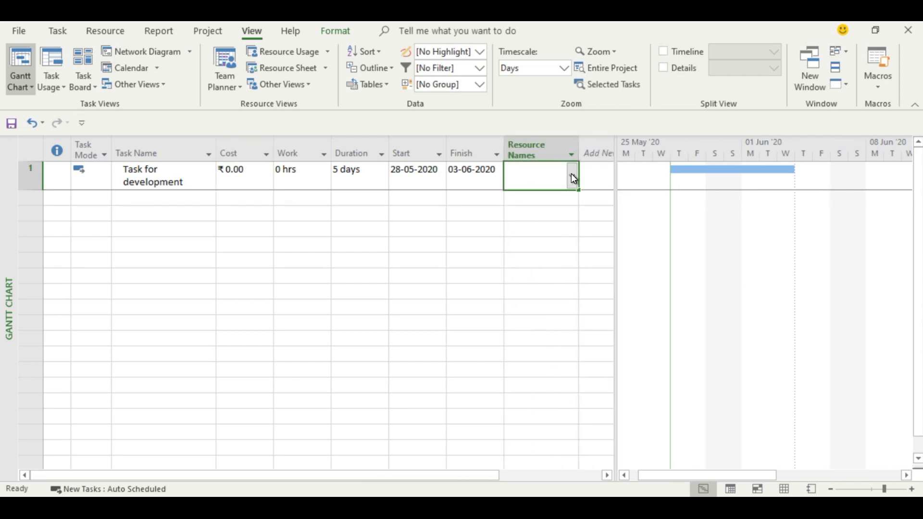
left_click(571, 175)
left_click(534, 197)
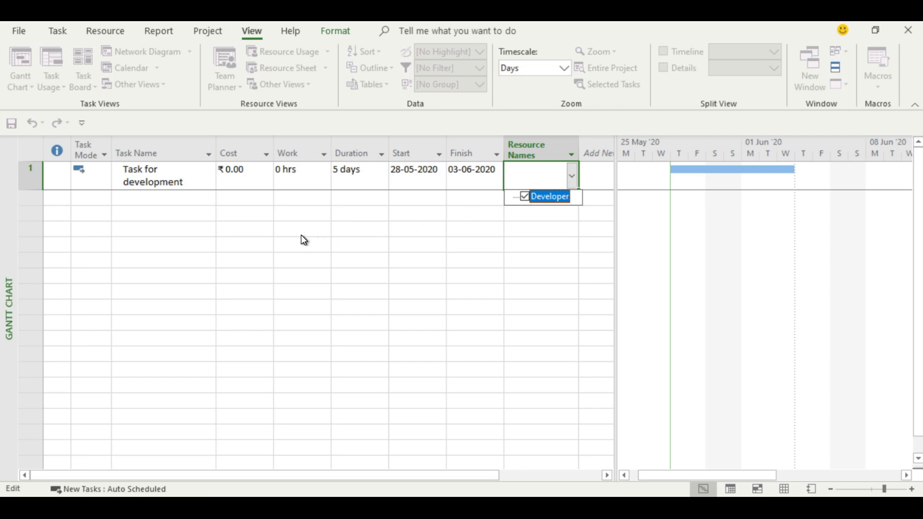
key("Return")
left_click(209, 243)
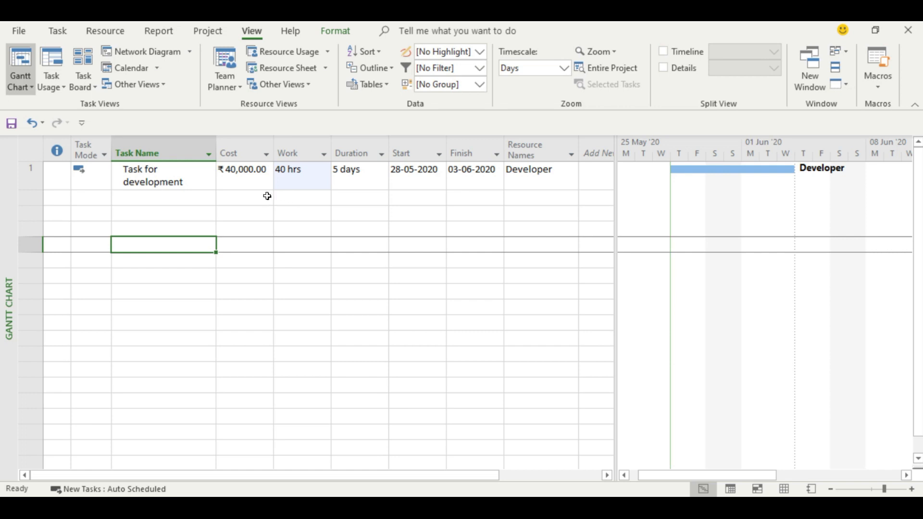
left_click(166, 200)
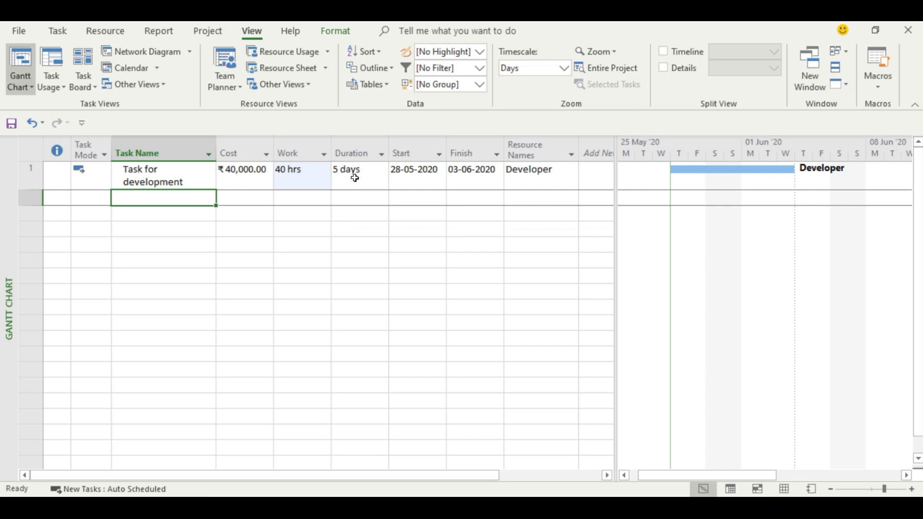
left_click(317, 227)
left_click(298, 179)
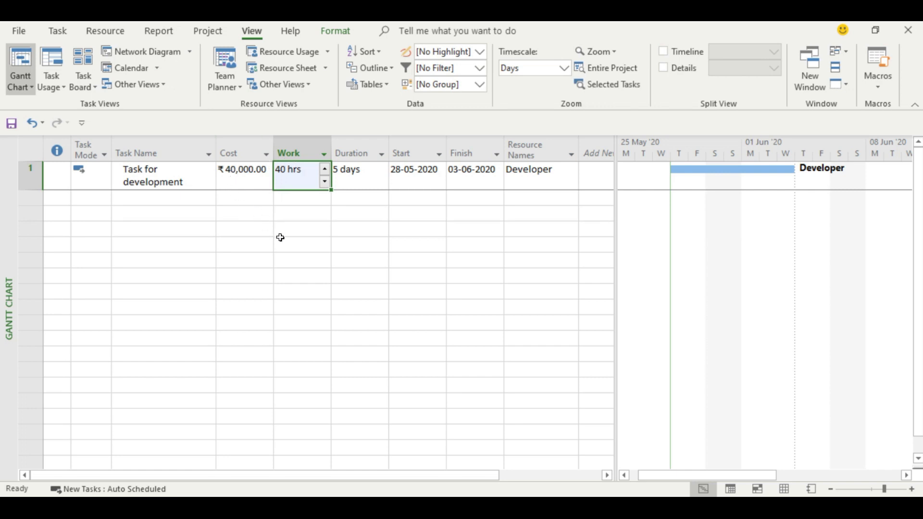
left_click(183, 170)
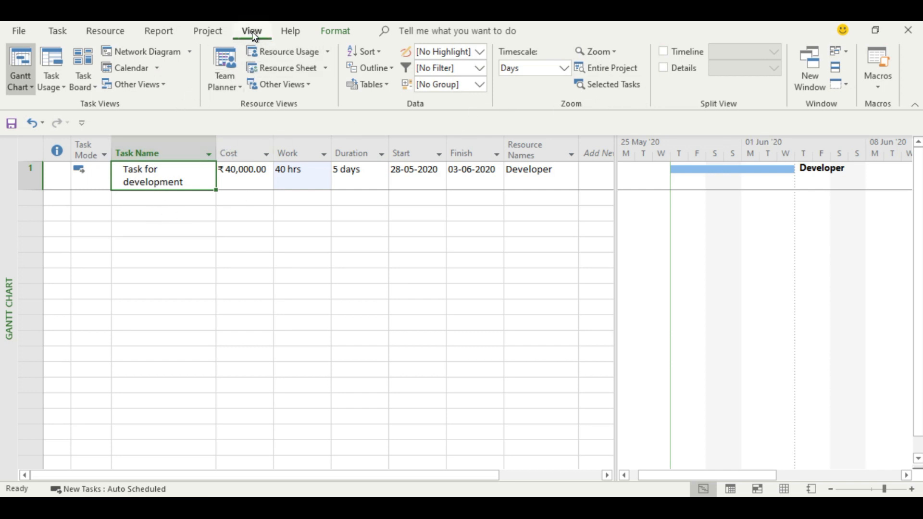
Show the Task Form details below the Gantt chart with its Work fields for "Task for development".
left_click(663, 67)
left_click_drag(296, 310, 291, 241)
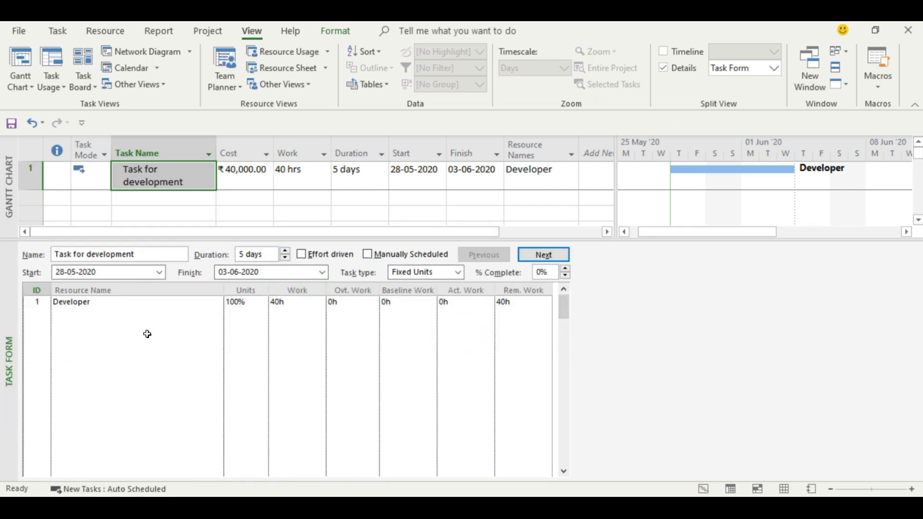
right_click(206, 334)
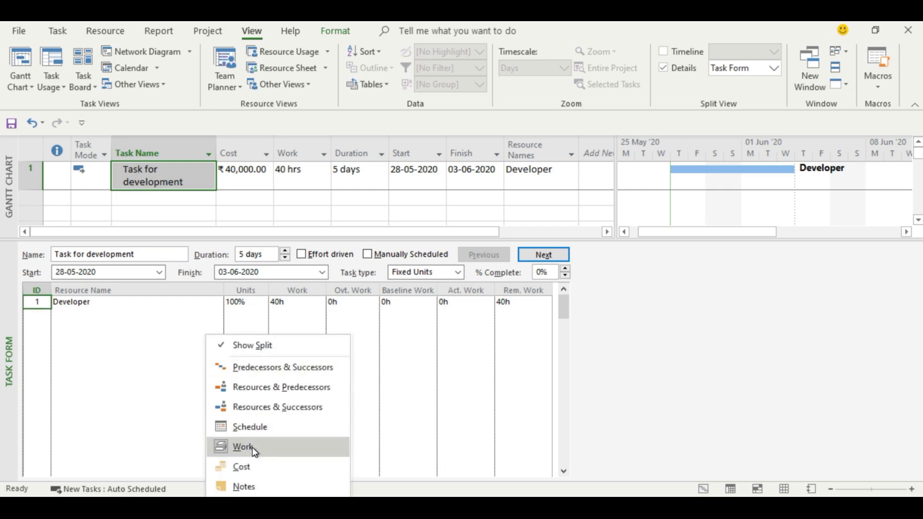
left_click(252, 447)
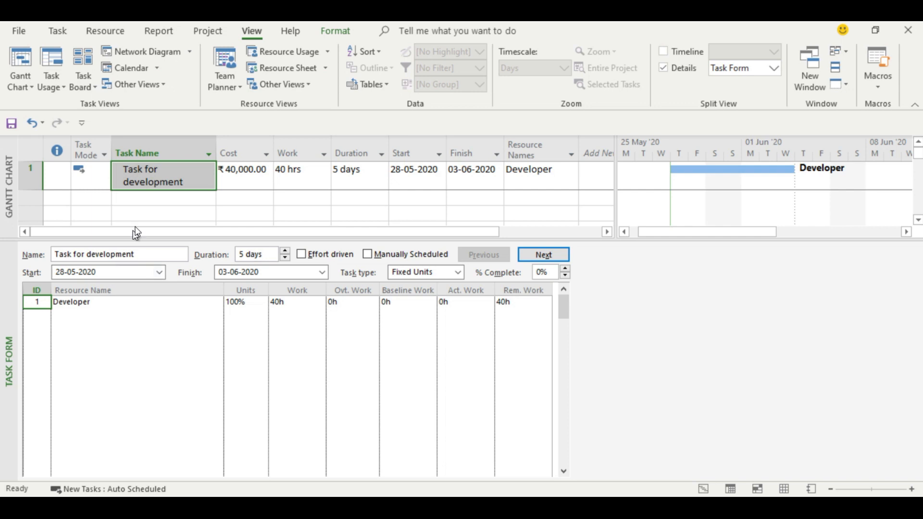
left_click(155, 196)
left_click(159, 180)
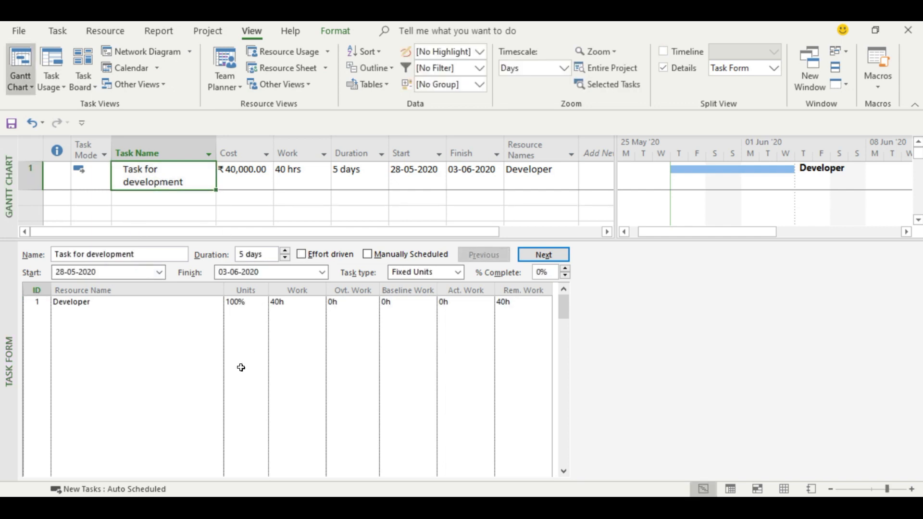
Record 40h of actual work and 8h of overtime work for the Developer on "Task for development".
left_click(459, 304)
type("40h")
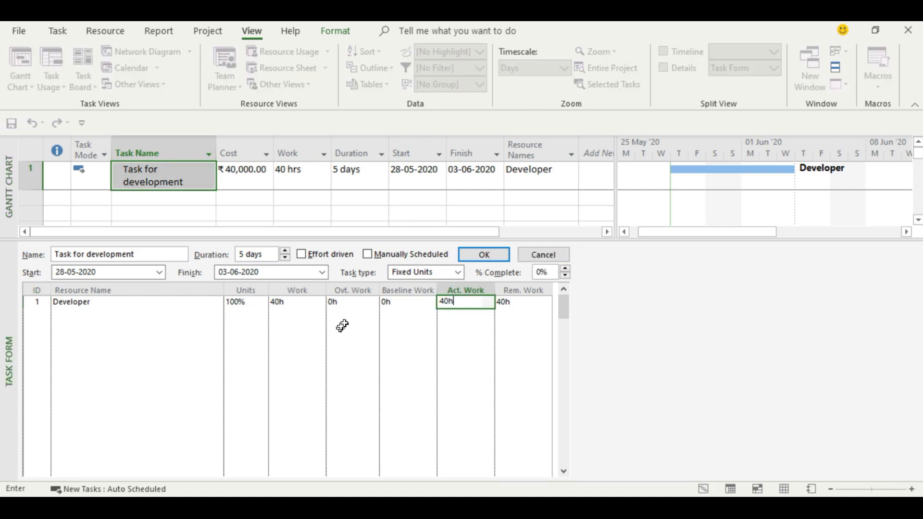
left_click(351, 303)
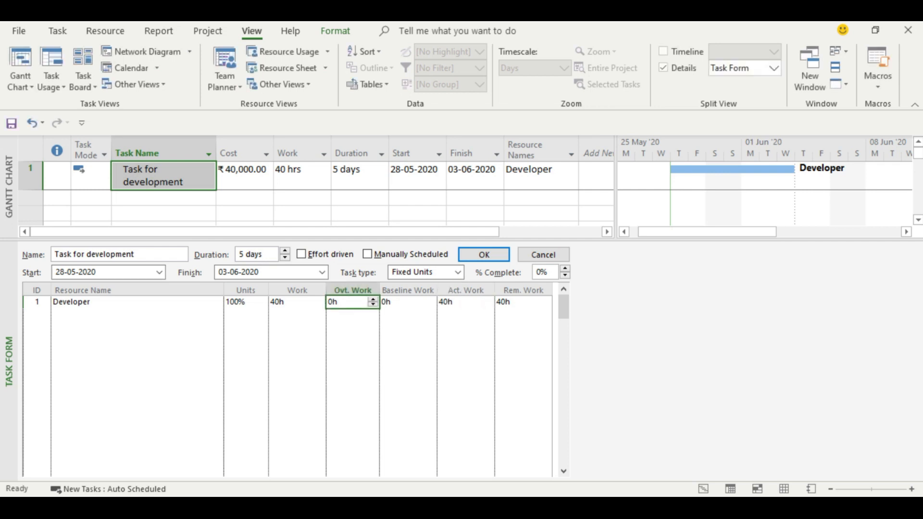
type("8")
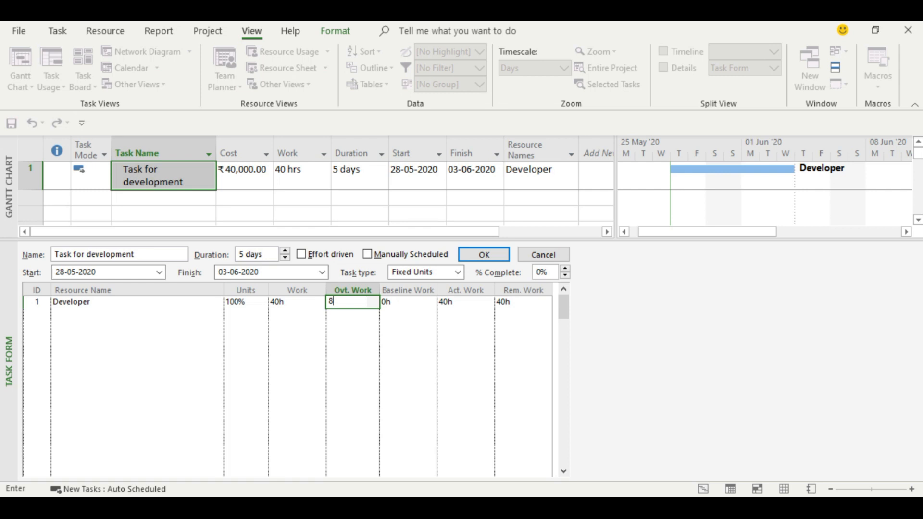
type("h")
left_click(485, 259)
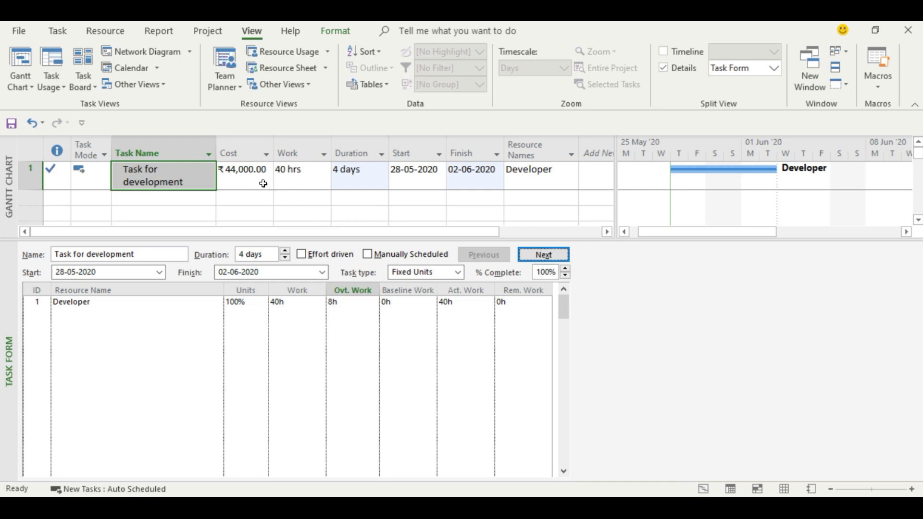
left_click(208, 199)
left_click(203, 185)
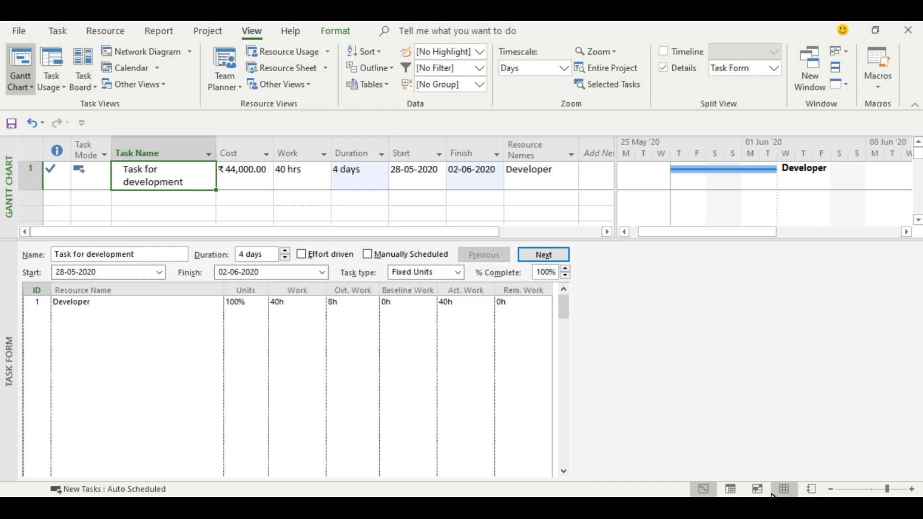
Switch to the Resource Sheet and insert a Work column before the Max. column.
left_click(785, 488)
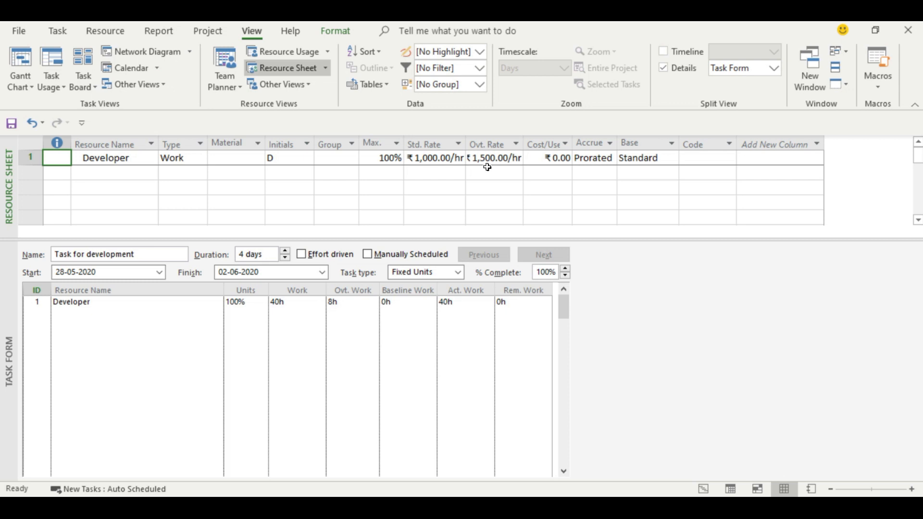
left_click(374, 138)
right_click(374, 139)
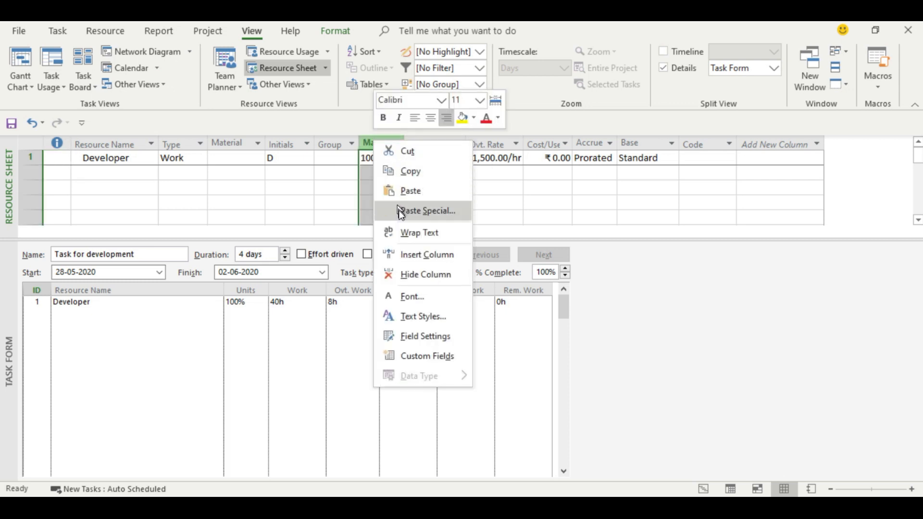
left_click(427, 255)
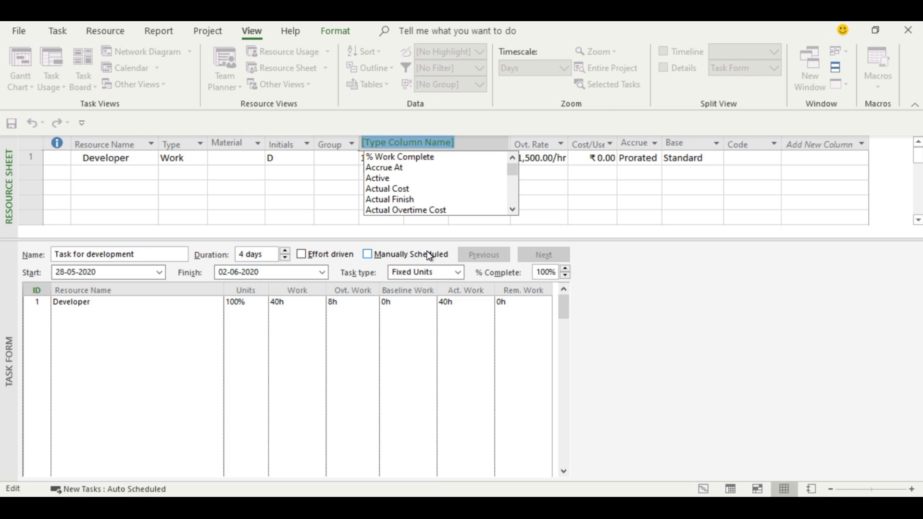
type("work")
key("Return")
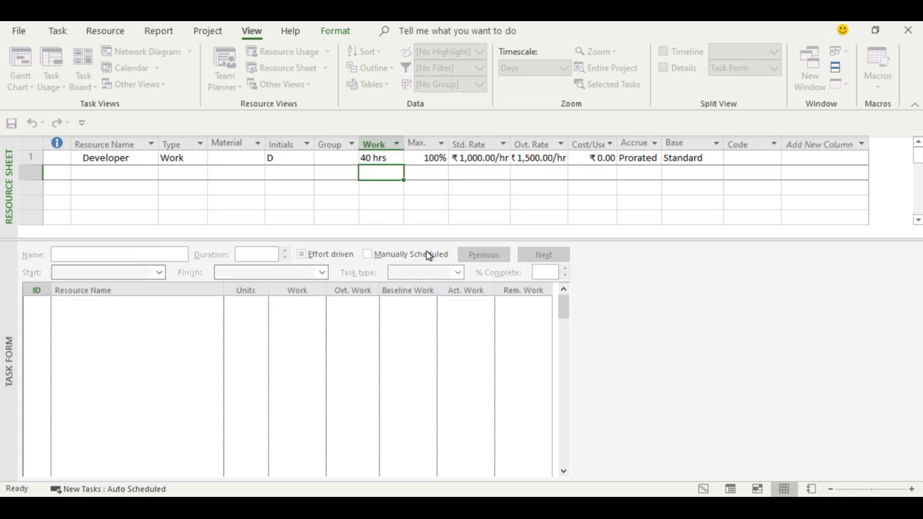
Insert a Cost column before Work in the resource table and fit its width to the contents.
right_click(380, 142)
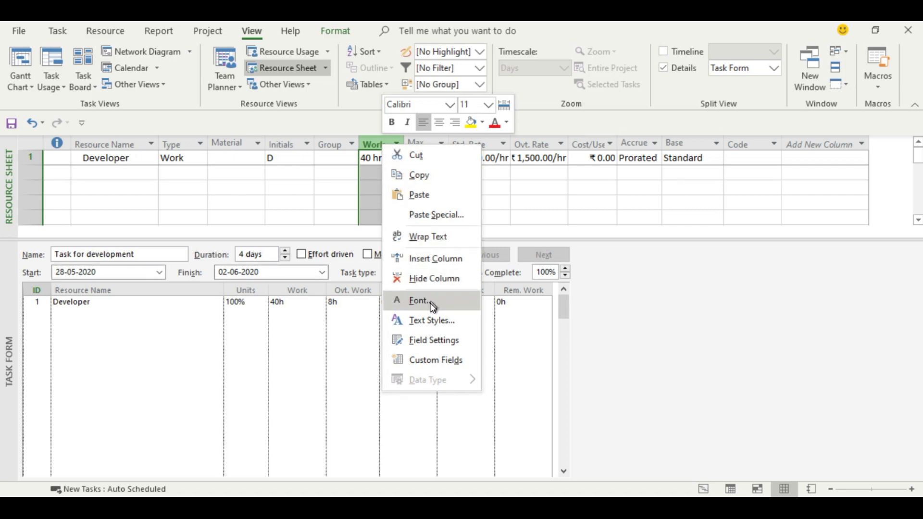
left_click(428, 259)
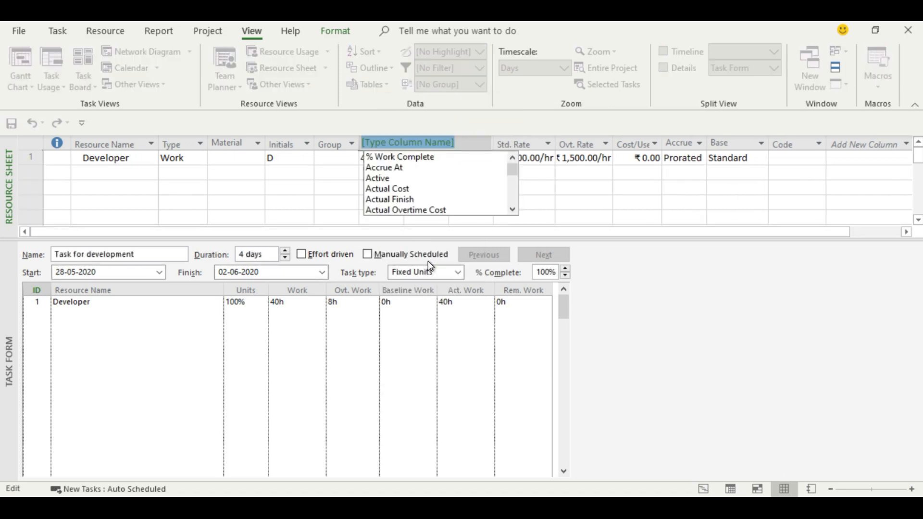
type("cost")
key("Return")
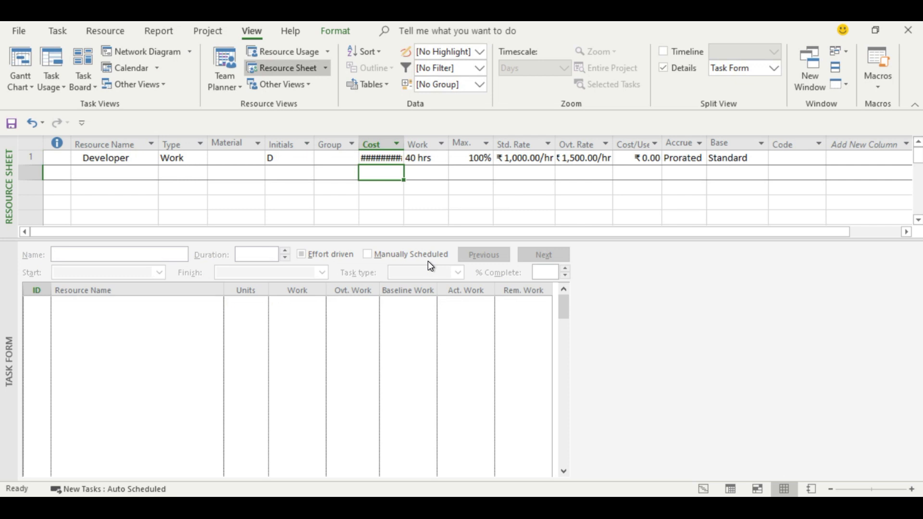
double_click(402, 144)
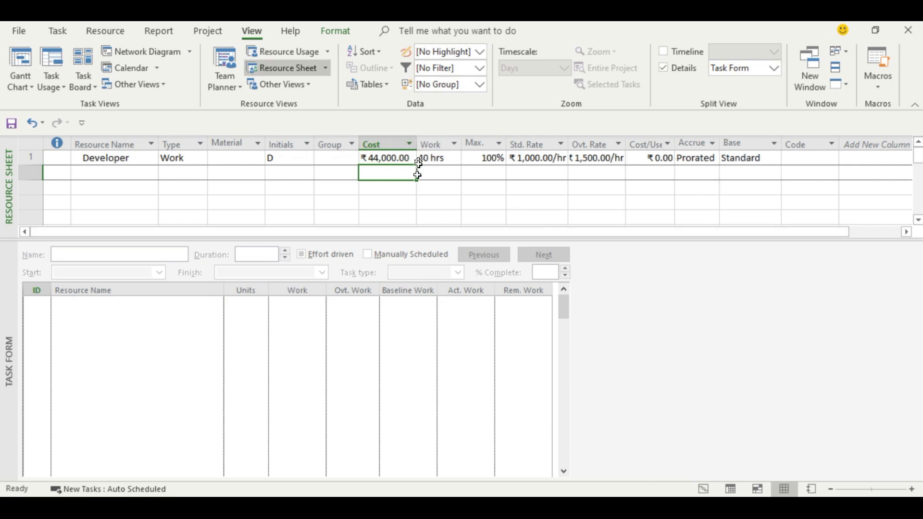
Insert an Overtime Cost column before Cost, widen it slightly and select the Developer resource.
right_click(385, 146)
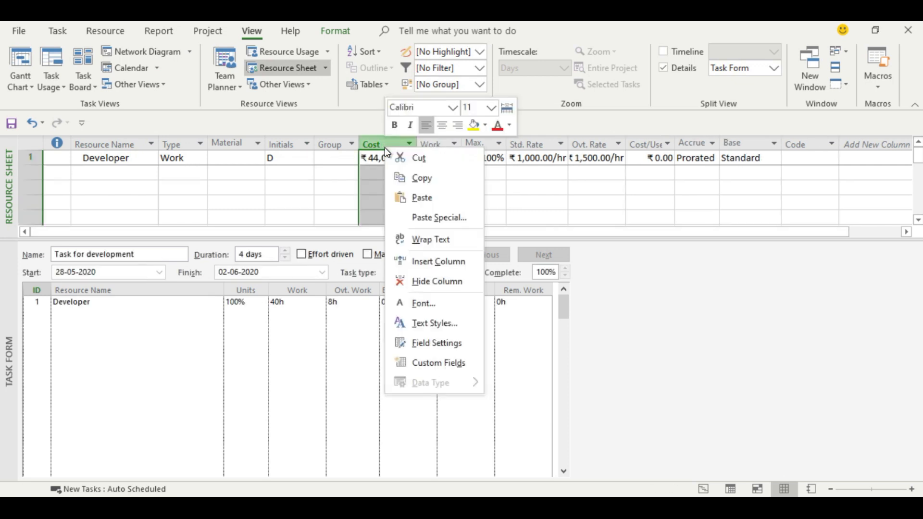
left_click(424, 262)
type("overt")
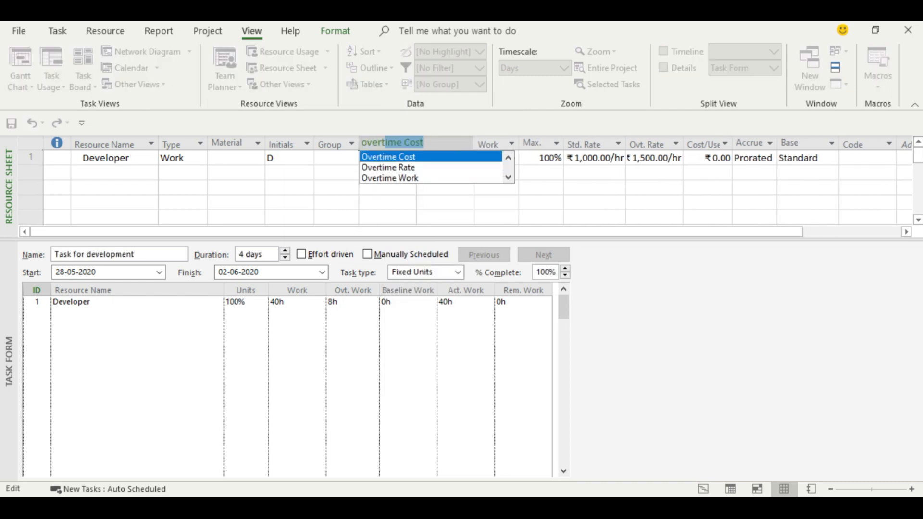
key("Return")
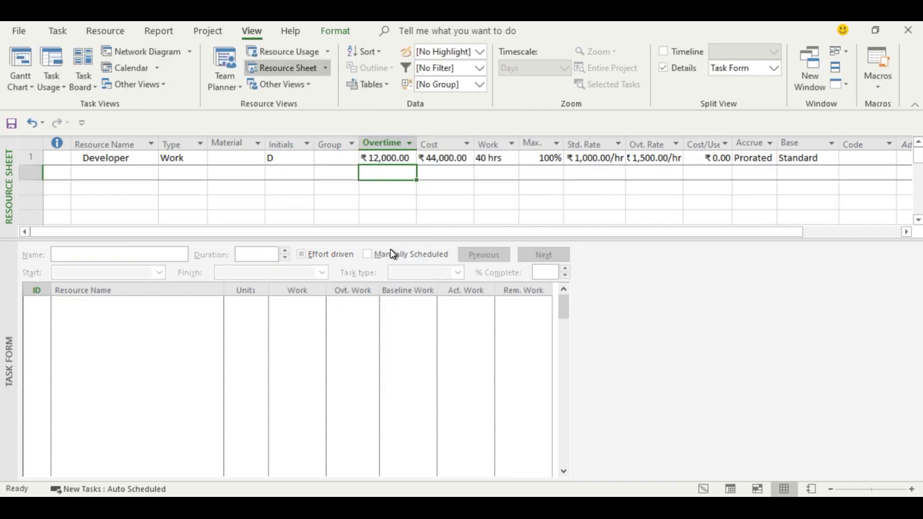
left_click_drag(418, 144, 421, 143)
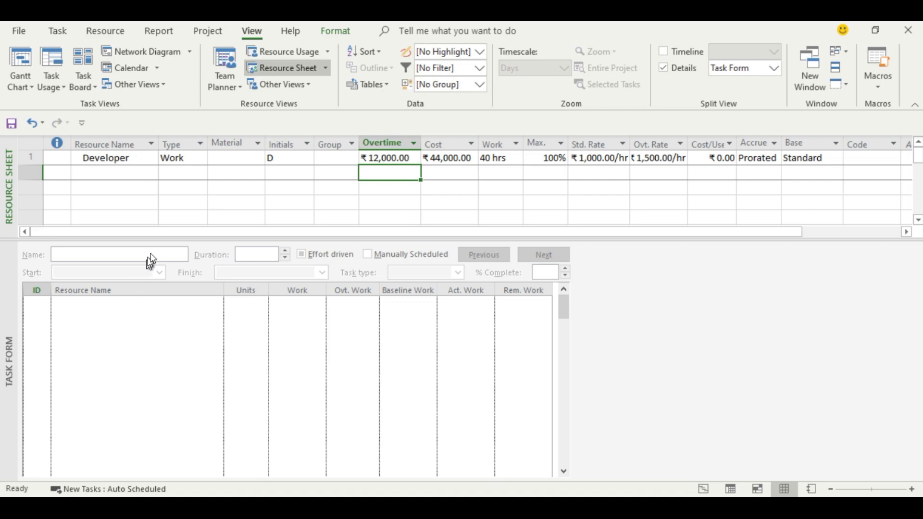
left_click(125, 158)
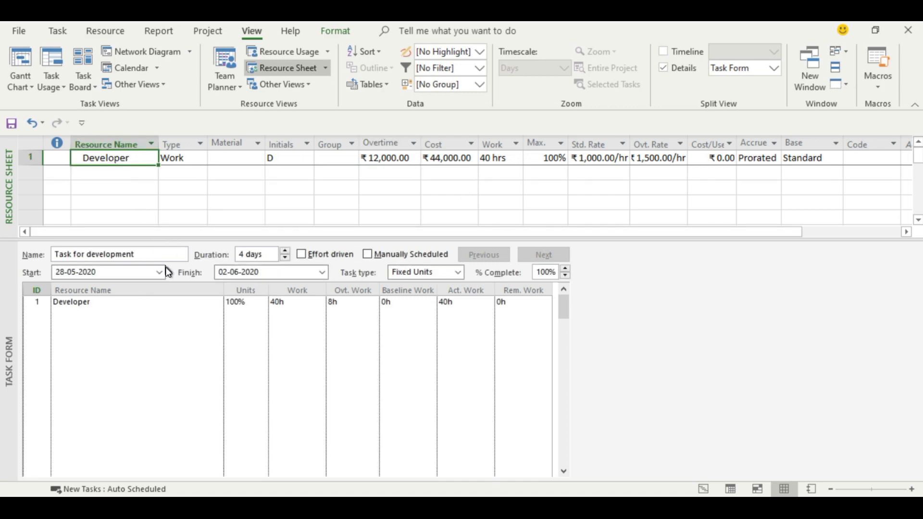